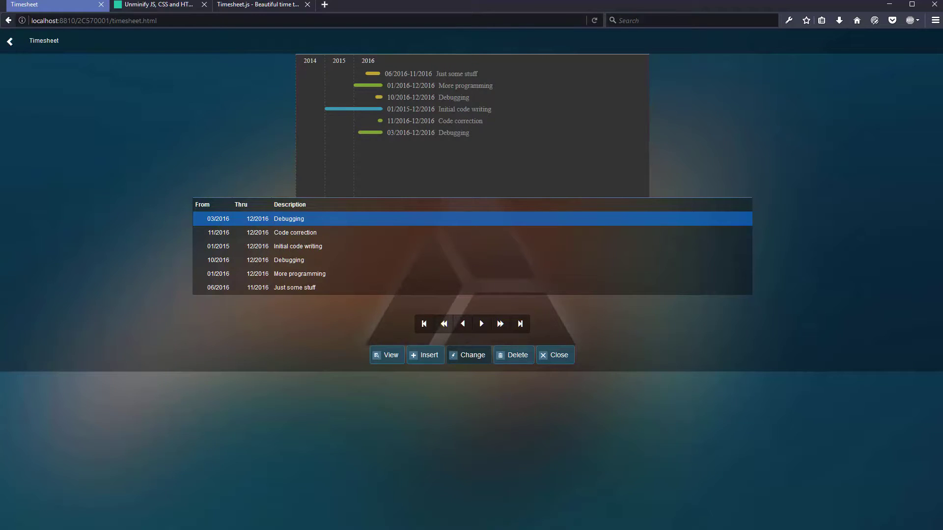
Browse to AppBroker > Public > assets > timesheet > css and right-click timesheet.min.css
{"action": "left_click", "coordinate": [1, 197]}
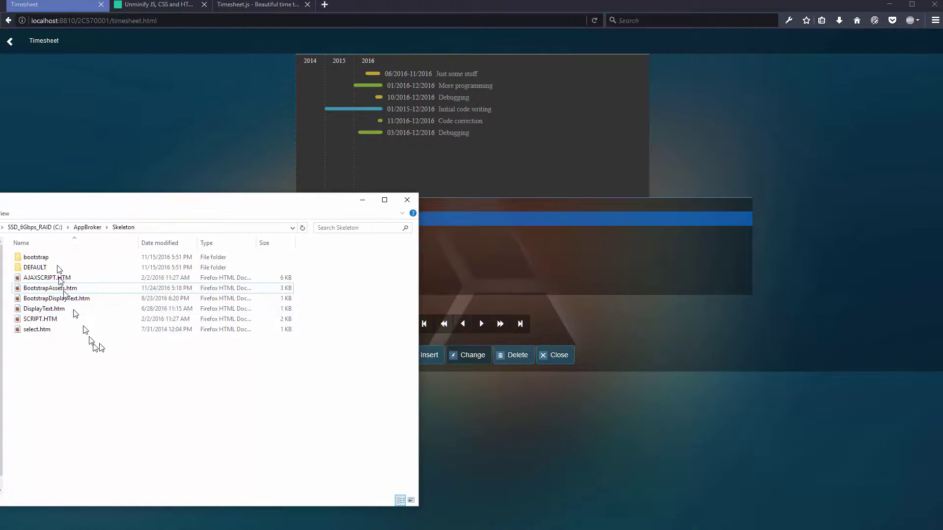
{"action": "left_click", "coordinate": [88, 227]}
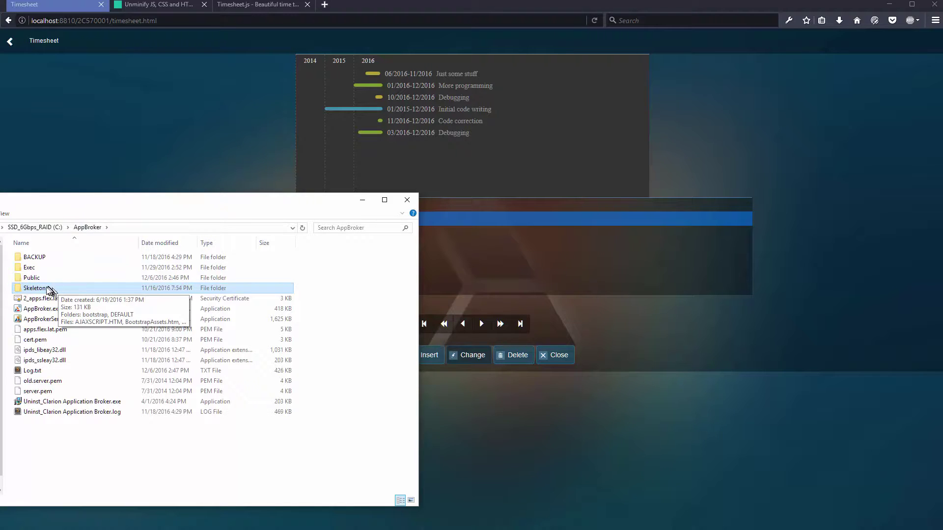
{"action": "double_click", "coordinate": [33, 278]}
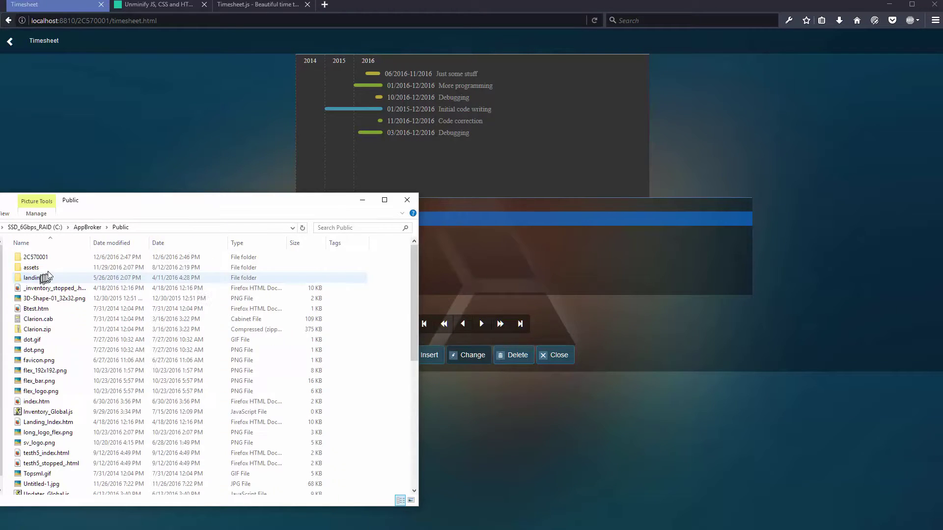
{"action": "double_click", "coordinate": [49, 268]}
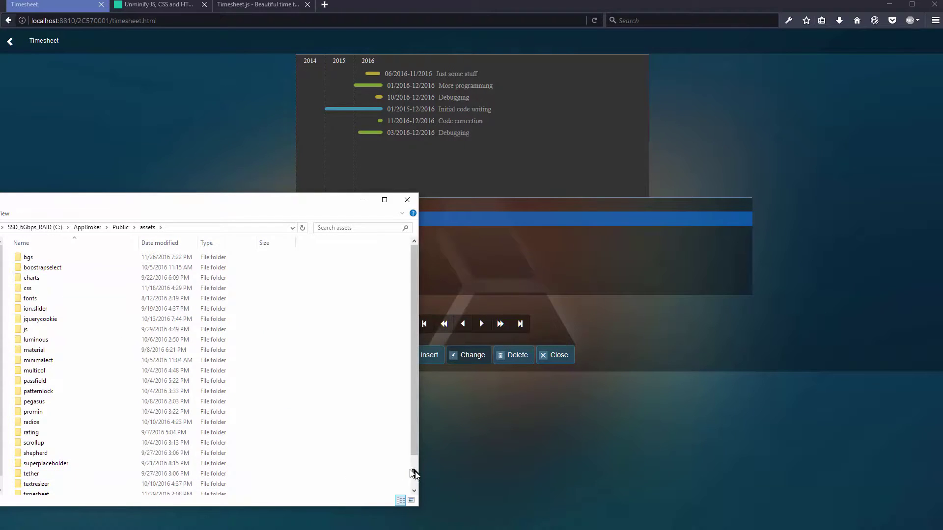
{"action": "scroll", "coordinate": [409, 473], "scroll_direction": "down", "scroll_amount": 2}
{"action": "left_click", "coordinate": [102, 456]}
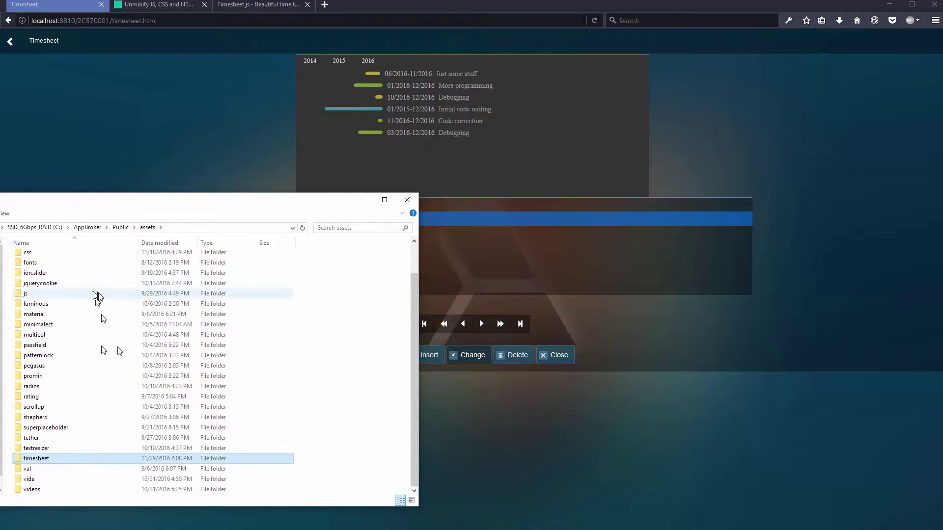
{"action": "double_click", "coordinate": [107, 460]}
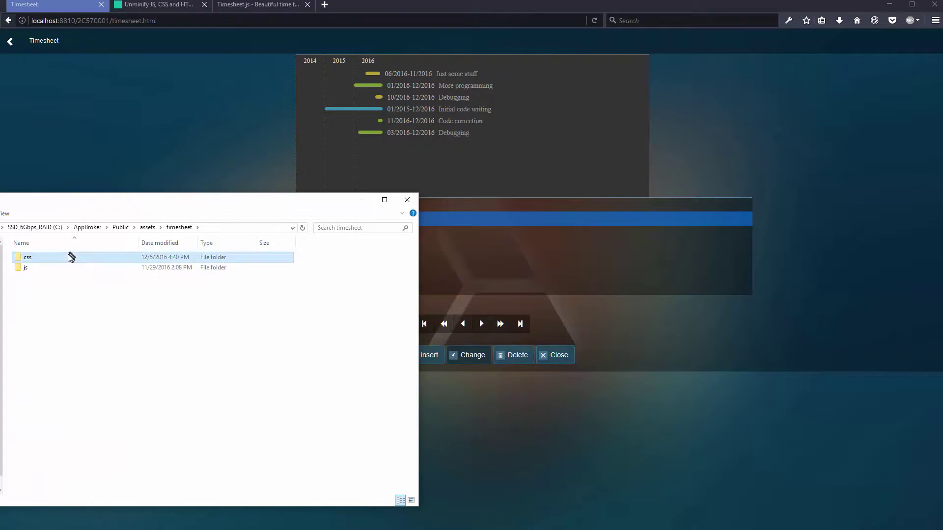
{"action": "double_click", "coordinate": [70, 258]}
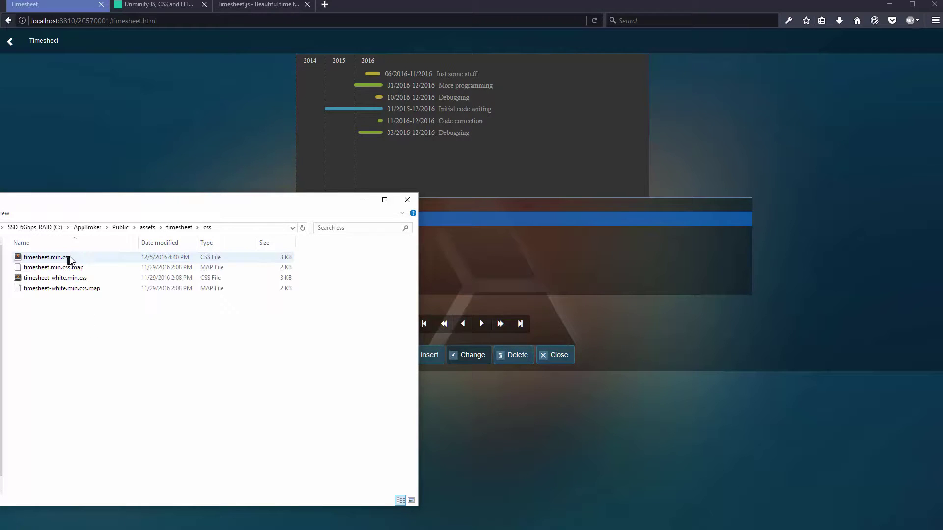
{"action": "left_click", "coordinate": [103, 261]}
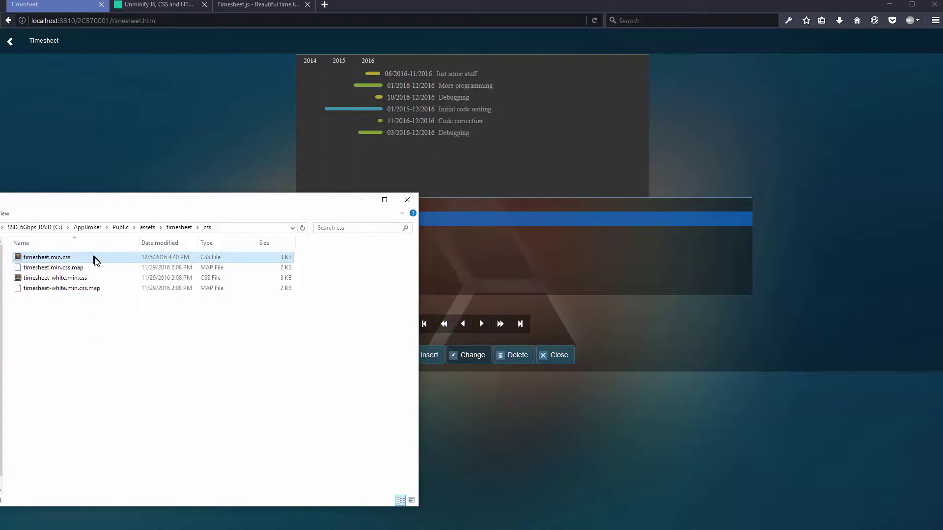
{"action": "right_click", "coordinate": [94, 260]}
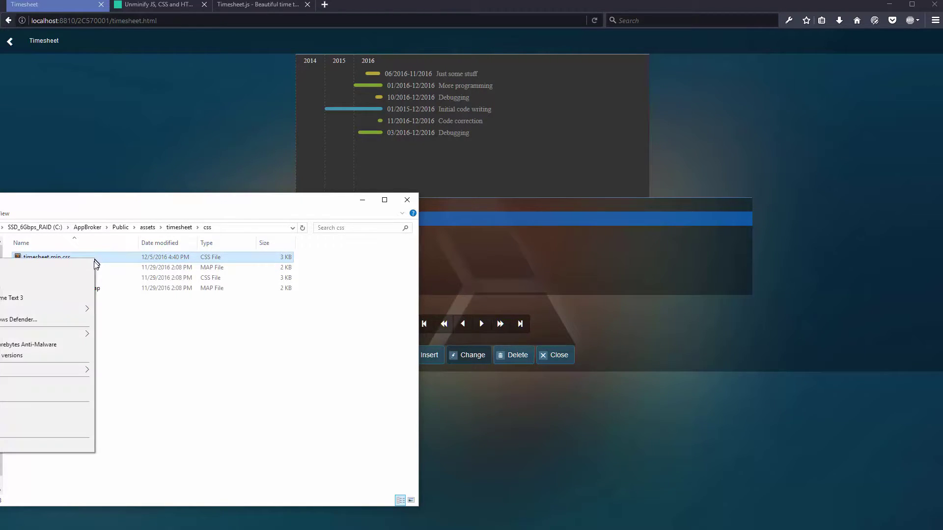
Open timesheet.min.css in Atom and copy all of its minified code
{"action": "left_click", "coordinate": [63, 291]}
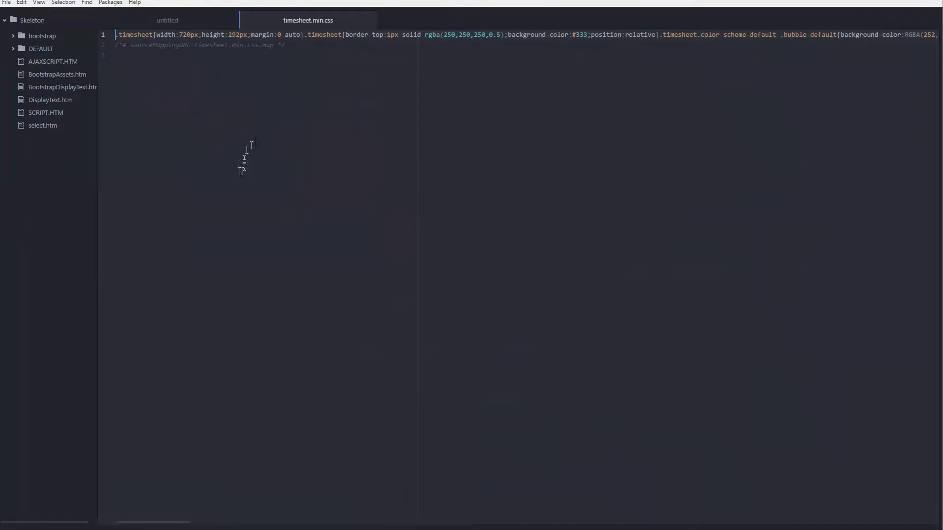
{"action": "left_click_drag", "start_coordinate": [295, 57], "coordinate": [115, 34]}
{"action": "right_click", "coordinate": [145, 47]}
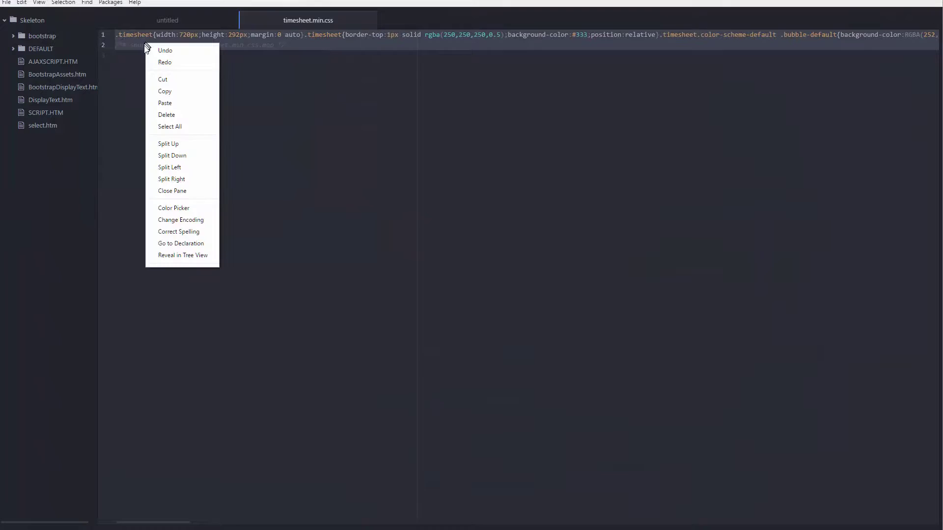
{"action": "left_click", "coordinate": [161, 93]}
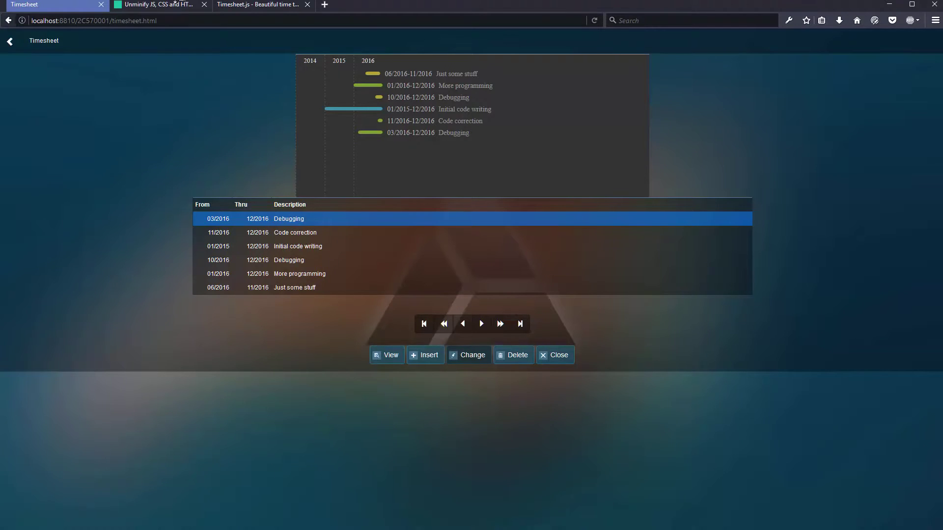
Paste the minified CSS into Unminify, unminify it, and select the formatted result
{"action": "left_click", "coordinate": [178, 5]}
{"action": "right_click", "coordinate": [316, 151]}
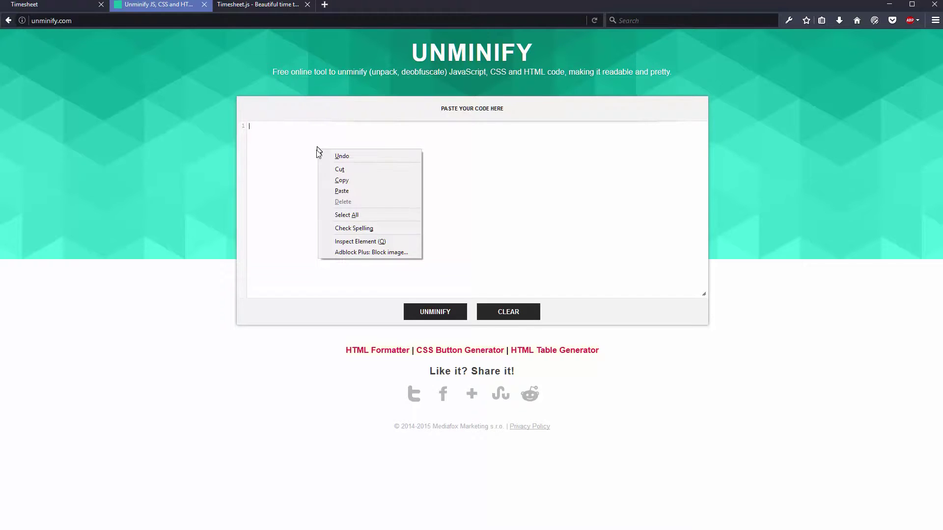
{"action": "left_click", "coordinate": [346, 190]}
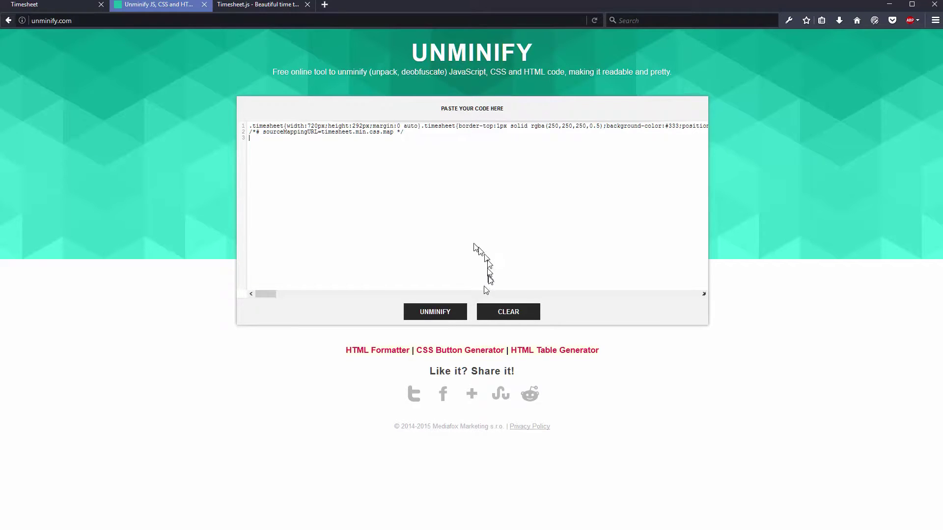
{"action": "left_click", "coordinate": [446, 312]}
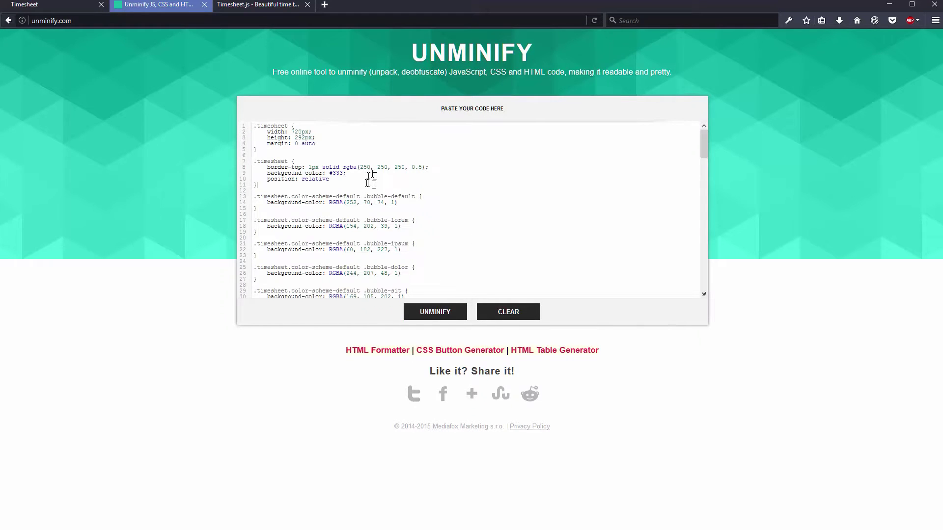
{"action": "key", "text": "ctrl+a"}
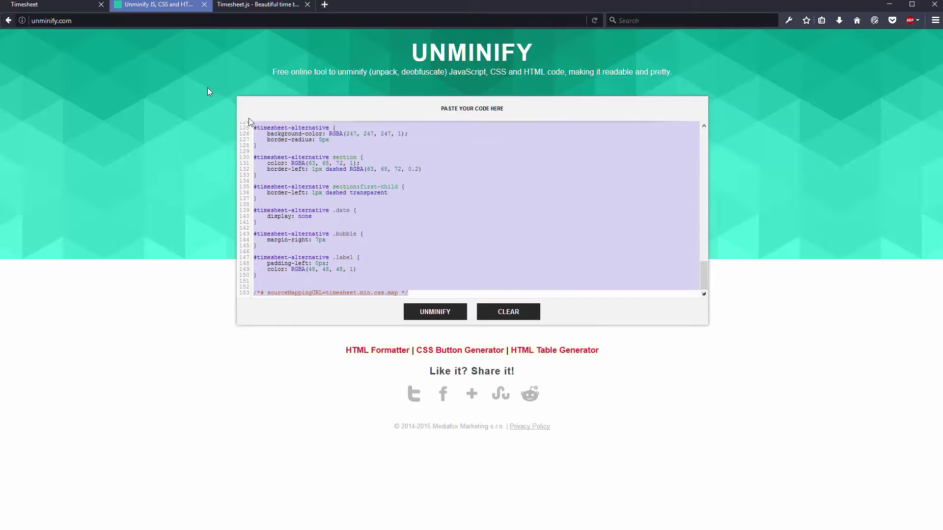
Replace the minified code in Atom with the unminified CSS and save
{"action": "key", "text": "alt+Tab"}
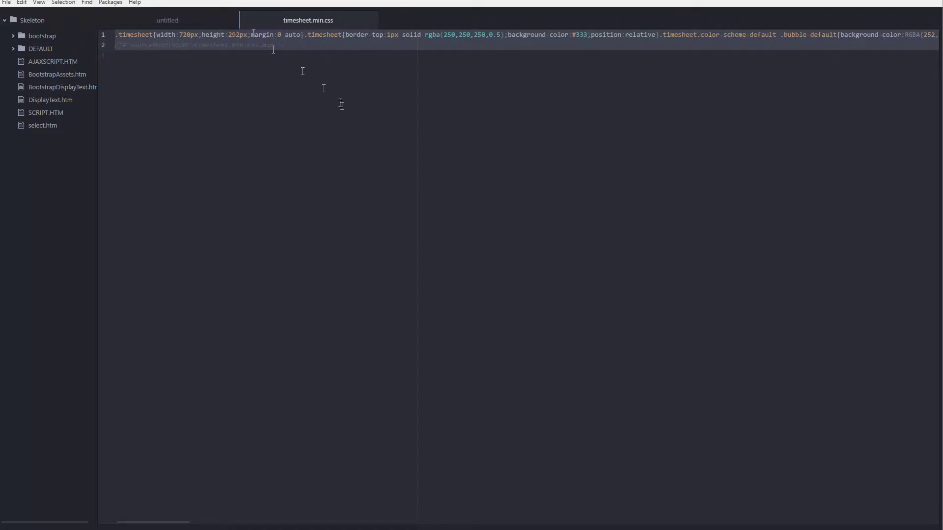
{"action": "left_click", "coordinate": [332, 99]}
{"action": "key", "text": "ctrl+a"}
{"action": "key", "text": "ctrl+v"}
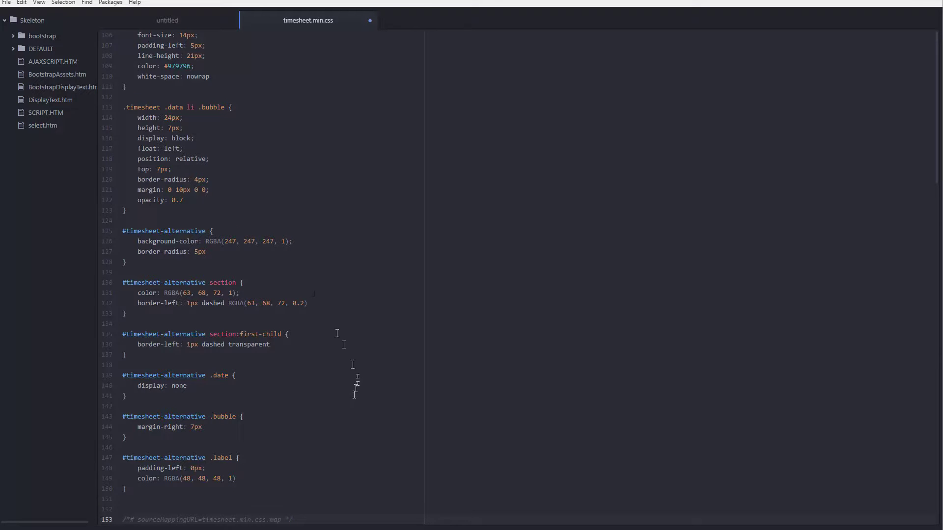
{"action": "key", "text": "ctrl+s"}
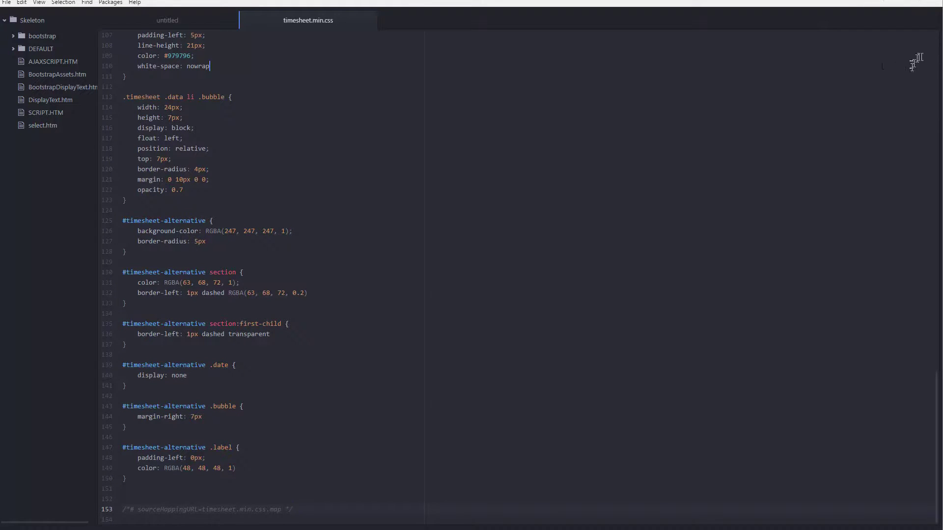
Delete the width and height lines from the first .timesheet rule and save
{"action": "left_click", "coordinate": [883, 66]}
{"action": "key", "text": "Home"}
{"action": "key", "text": "ctrl+Home"}
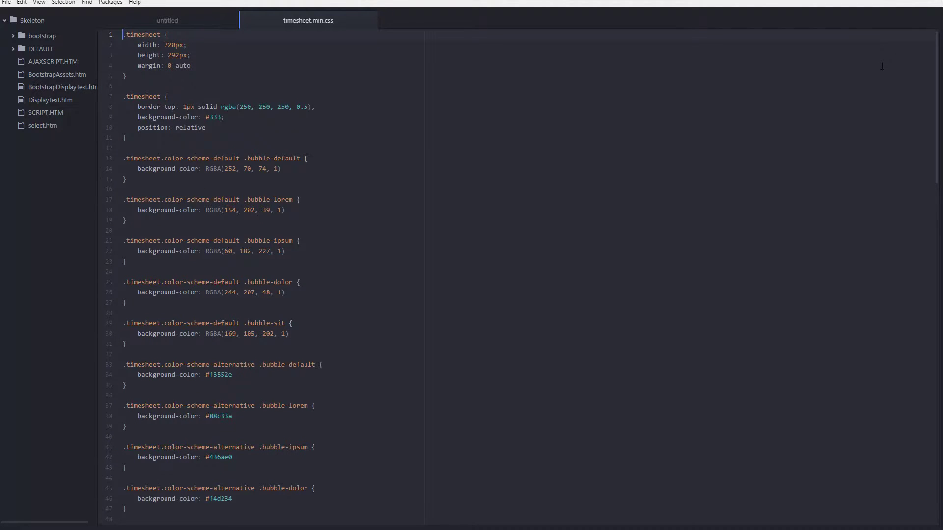
{"action": "key", "text": "shift+Down"}
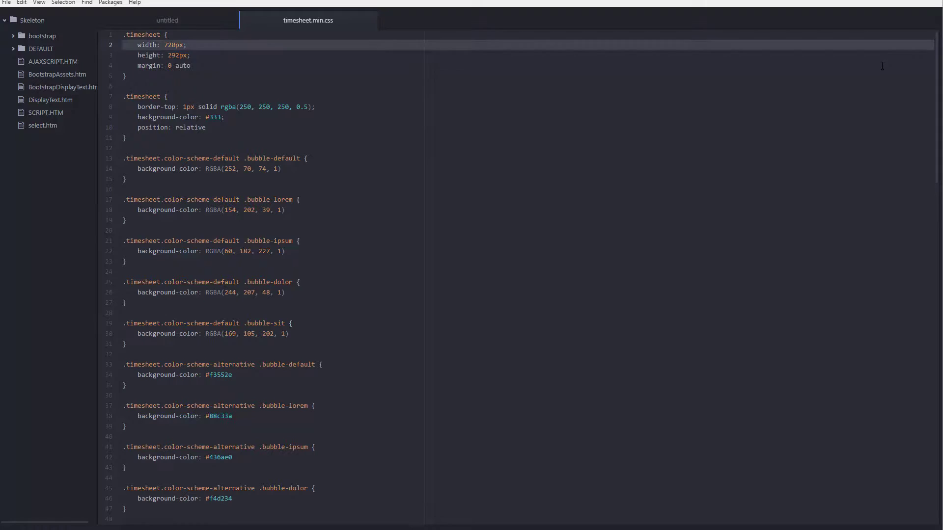
{"action": "key", "text": "shift+Down"}
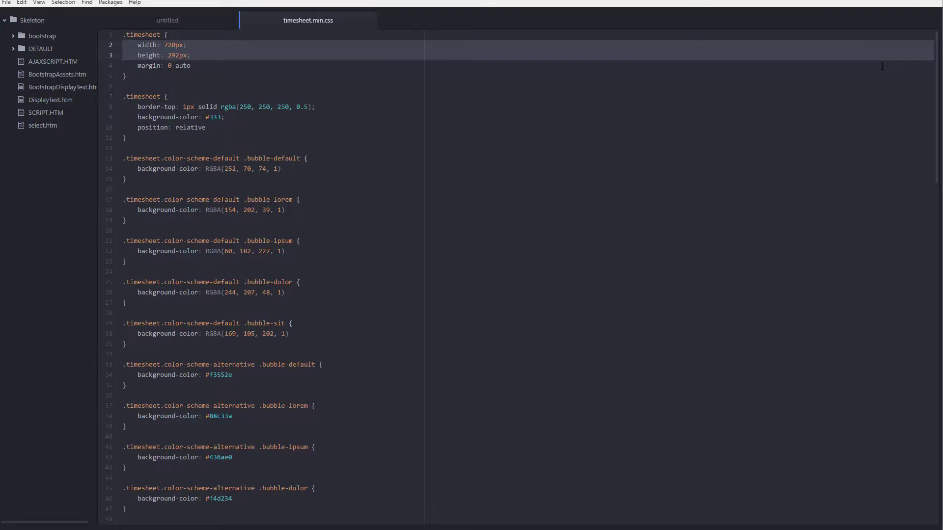
{"action": "key", "text": "BackSpace"}
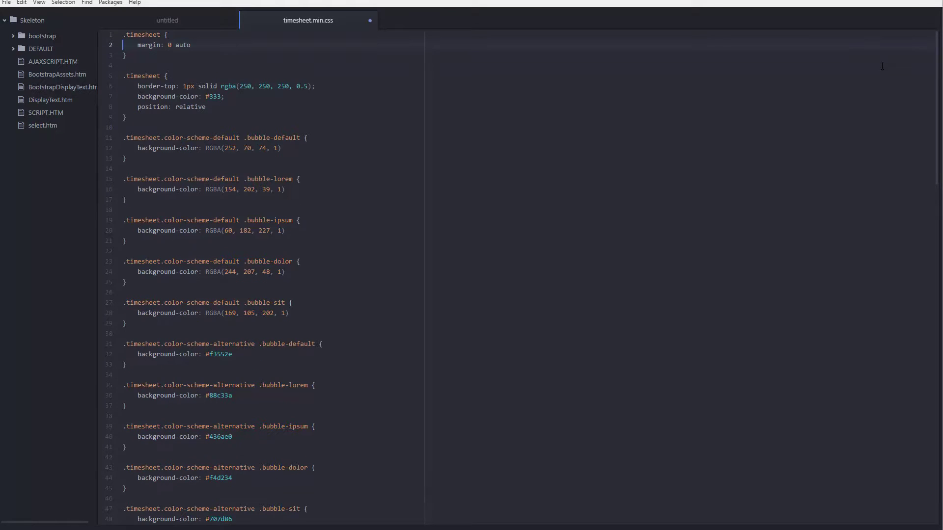
{"action": "key", "text": "ctrl+s"}
{"action": "key", "text": "alt+Tab"}
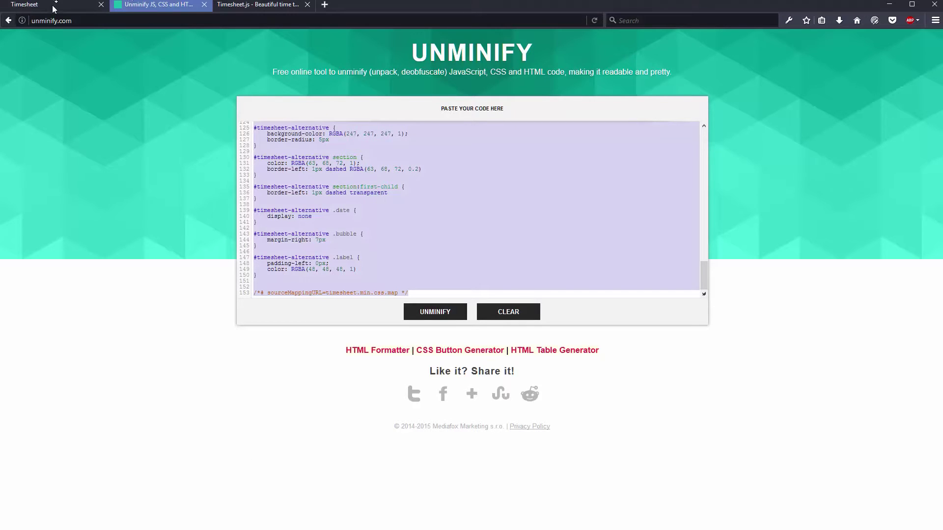
Reload the Timesheet tab in Firefox to apply the edited stylesheet
{"action": "left_click", "coordinate": [53, 9]}
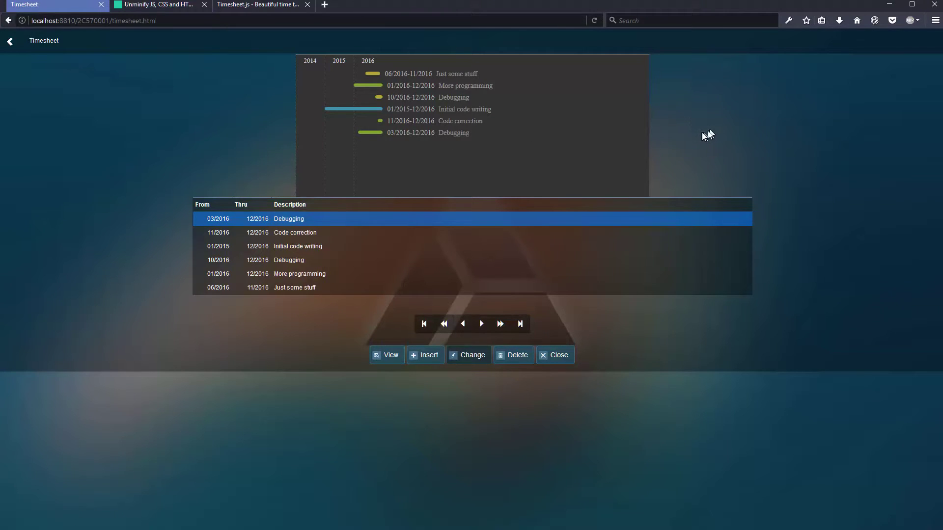
{"action": "key", "text": "F5"}
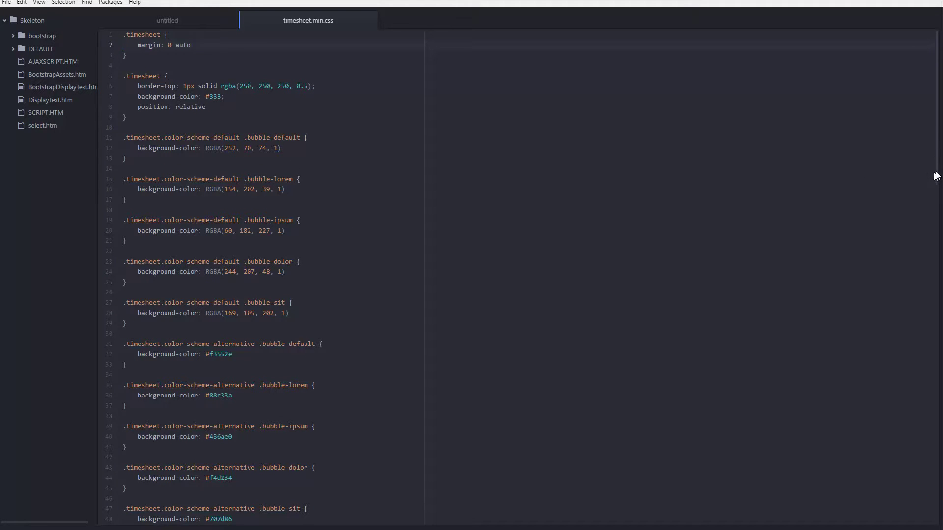
{"action": "left_click_drag", "start_coordinate": [935, 175], "coordinate": [891, 297]}
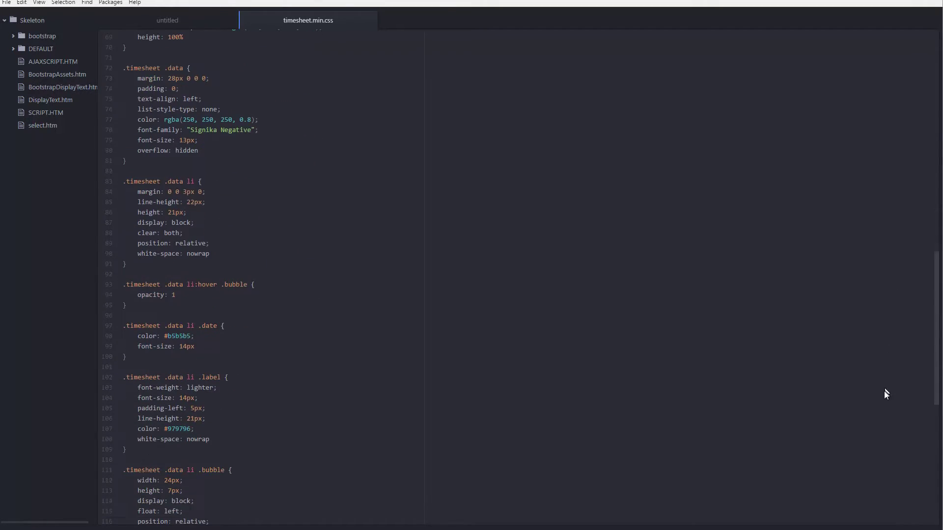
{"action": "left_click_drag", "start_coordinate": [891, 297], "coordinate": [884, 392]}
Delete the Signika Negative font-family lines from the .timesheet .data and .scale rules
{"action": "left_click_drag", "start_coordinate": [259, 131], "coordinate": [99, 130]}
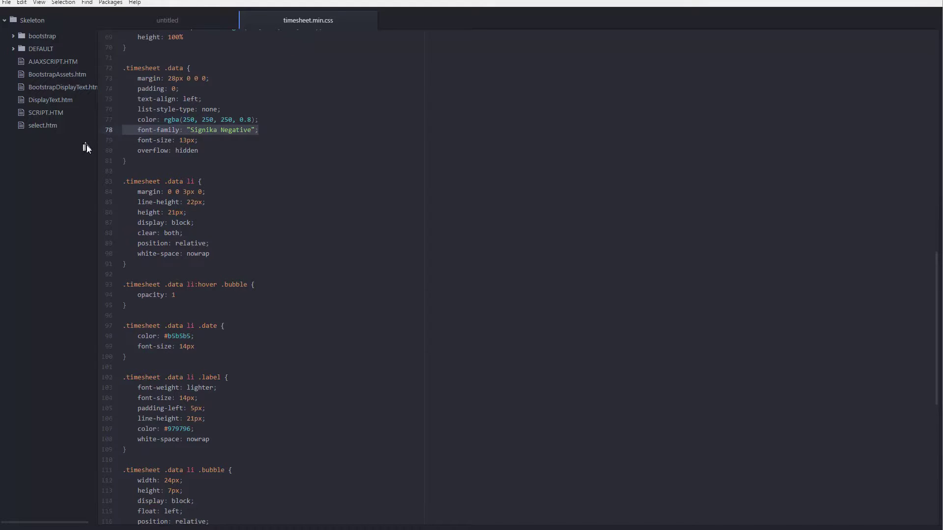
{"action": "key", "text": "BackSpace"}
{"action": "key", "text": "BackSpace"}
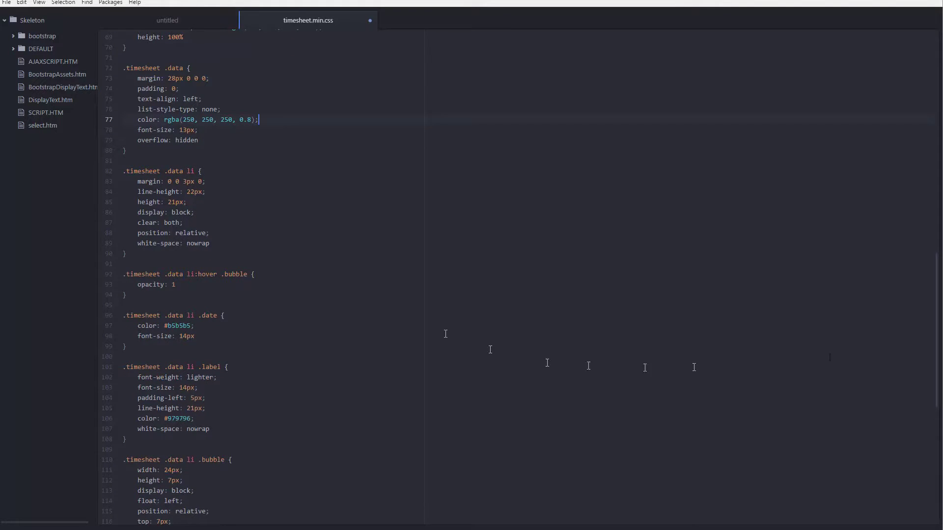
{"action": "left_click_drag", "start_coordinate": [939, 334], "coordinate": [920, 452]}
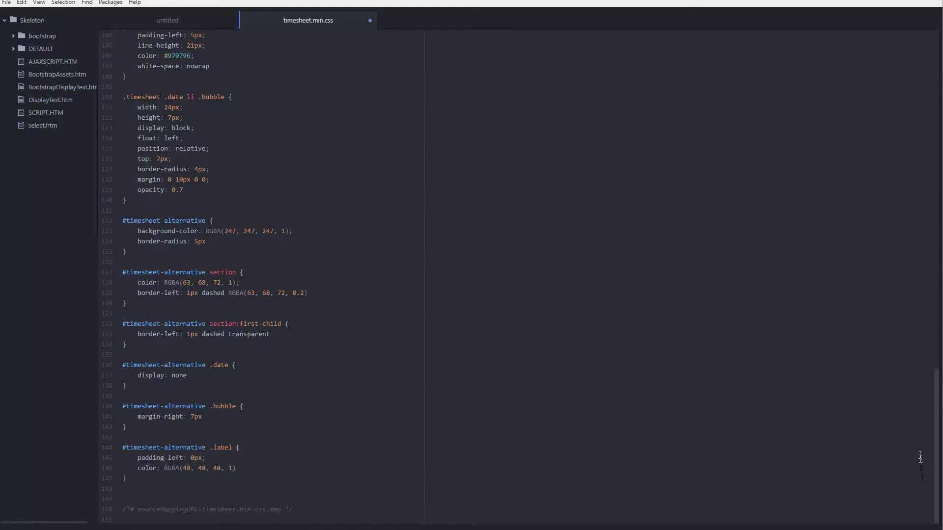
{"action": "mouse_move", "coordinate": [919, 457]}
{"action": "left_mouse_down"}
{"action": "mouse_move", "coordinate": [883, 277]}
{"action": "mouse_move", "coordinate": [523, 238]}
{"action": "left_mouse_up"}
{"action": "left_click", "coordinate": [268, 226]}
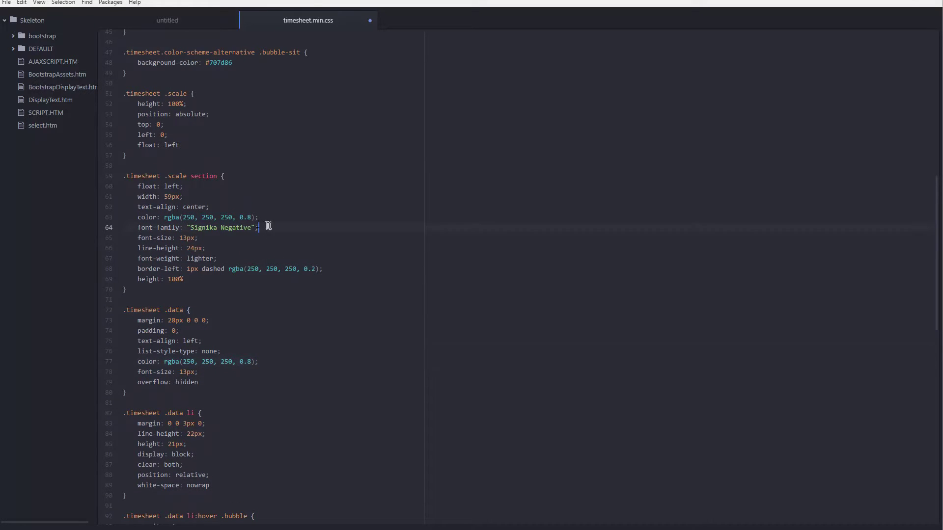
{"action": "left_click_drag", "start_coordinate": [267, 227], "coordinate": [102, 229]}
{"action": "key", "text": "BackSpace"}
{"action": "key", "text": "BackSpace"}
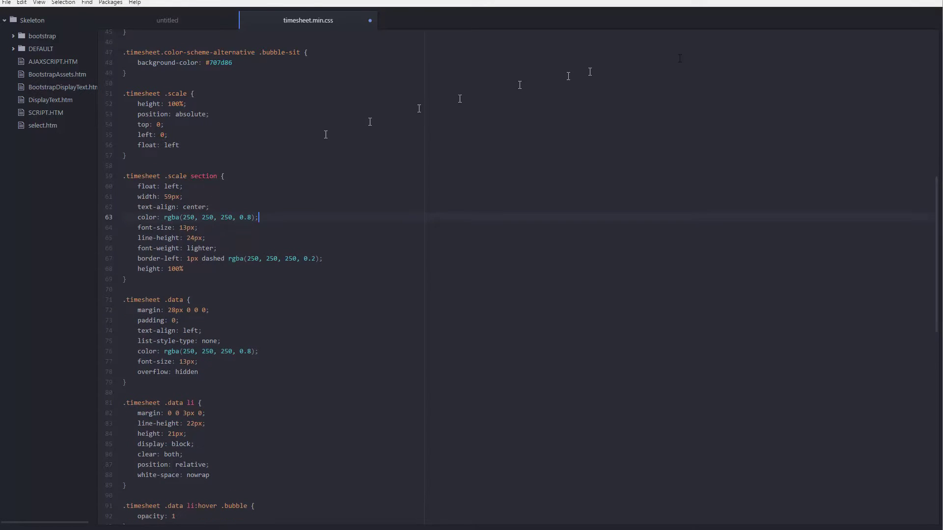
{"action": "scroll", "coordinate": [938, 83], "scroll_direction": "up", "scroll_amount": 1}
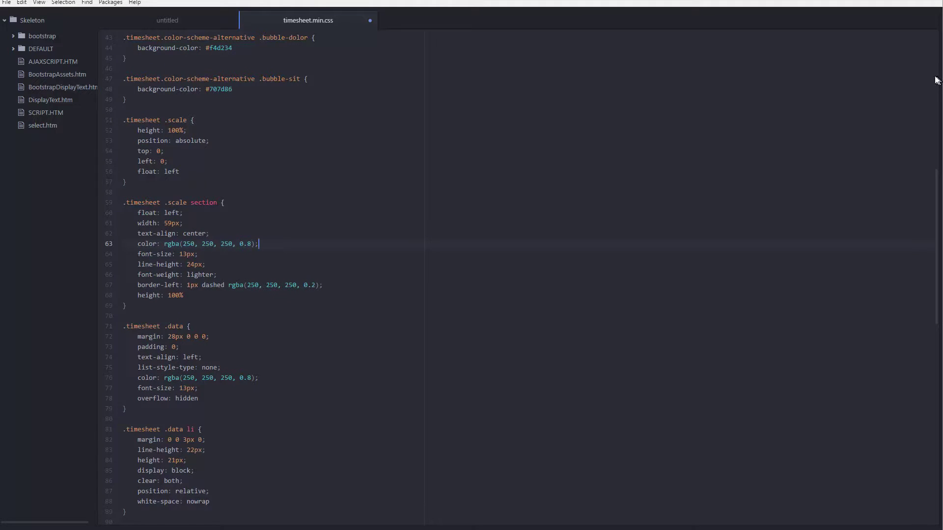
{"action": "scroll", "coordinate": [936, 80], "scroll_direction": "up", "scroll_amount": 3}
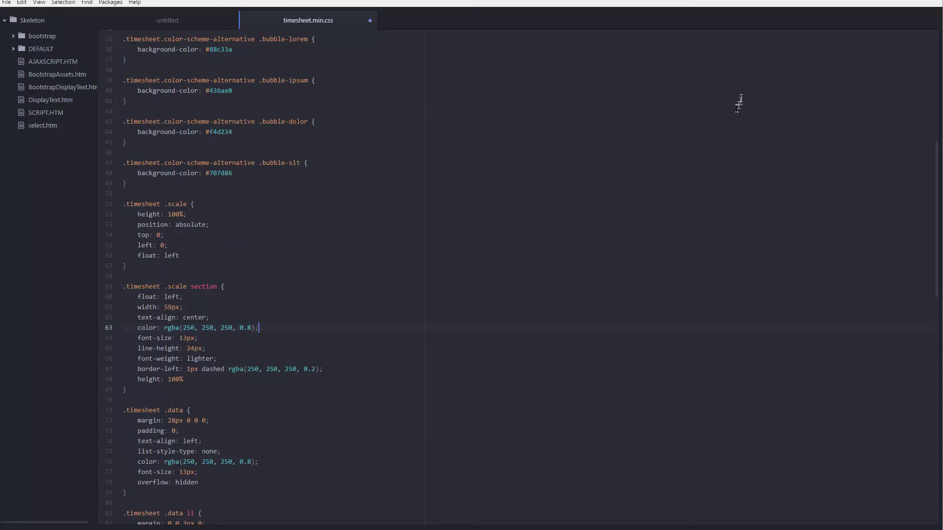
{"action": "left_click", "coordinate": [741, 107]}
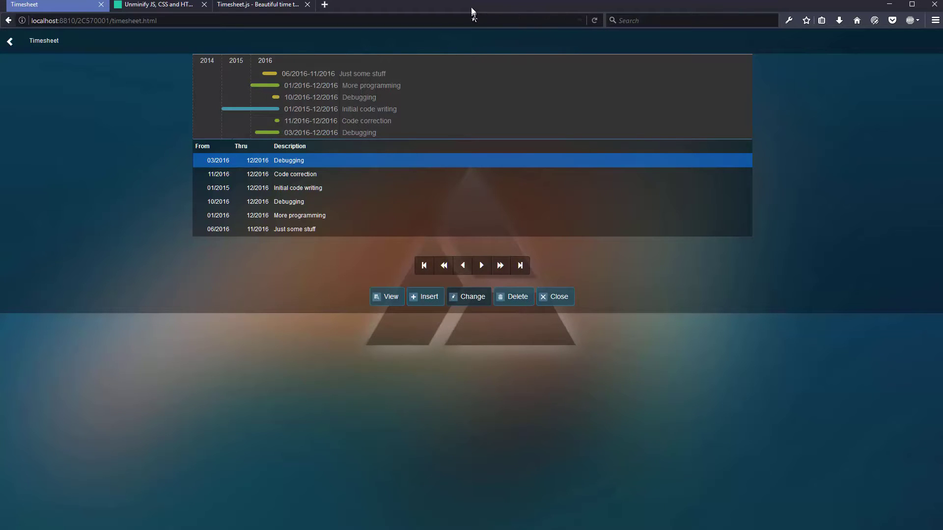
Select the #333 background-color value in the .timesheet rule for replacement
{"action": "key", "text": "alt+Tab"}
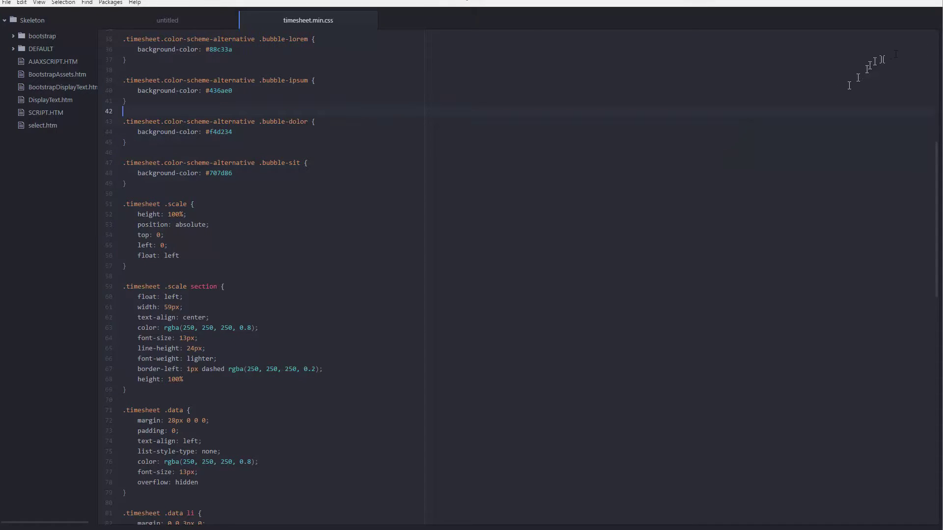
{"action": "left_click", "coordinate": [932, 42]}
{"action": "scroll", "coordinate": [934, 51], "scroll_direction": "up", "scroll_amount": 4}
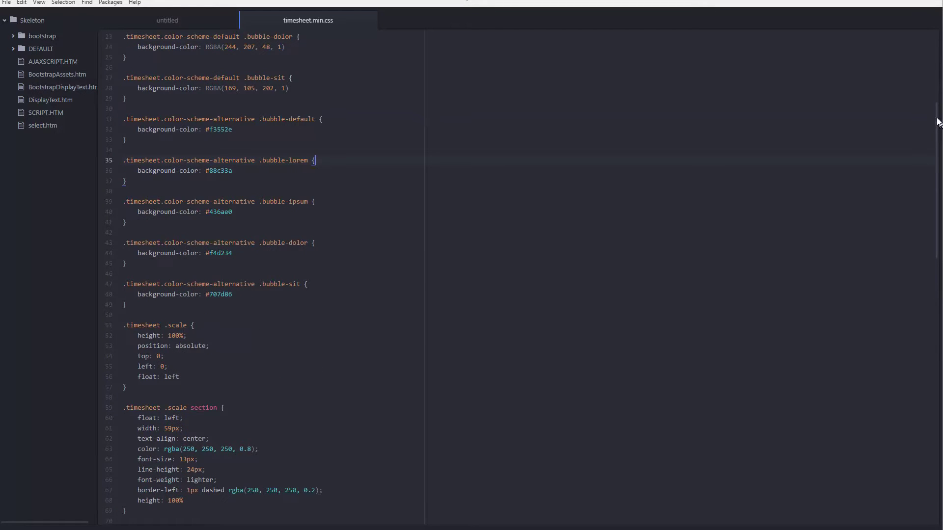
{"action": "scroll", "coordinate": [936, 52], "scroll_direction": "up", "scroll_amount": 7}
{"action": "scroll", "coordinate": [835, 31], "scroll_direction": "down", "scroll_amount": 7}
{"action": "scroll", "coordinate": [929, 74], "scroll_direction": "up", "scroll_amount": 4}
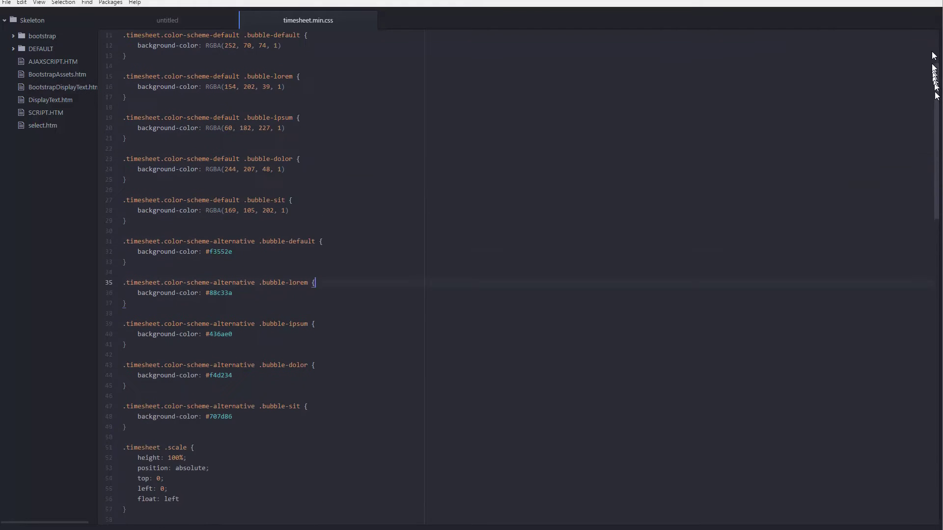
{"action": "scroll", "coordinate": [929, 73], "scroll_direction": "up", "scroll_amount": 3}
{"action": "scroll", "coordinate": [931, 13], "scroll_direction": "down", "scroll_amount": 7}
{"action": "scroll", "coordinate": [936, 13], "scroll_direction": "up", "scroll_amount": 7}
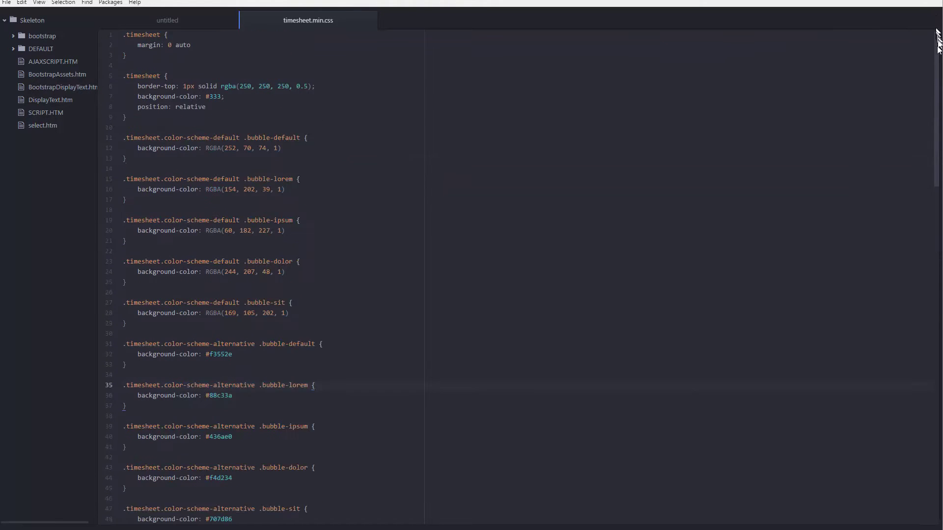
{"action": "scroll", "coordinate": [936, 41], "scroll_direction": "down", "scroll_amount": 1}
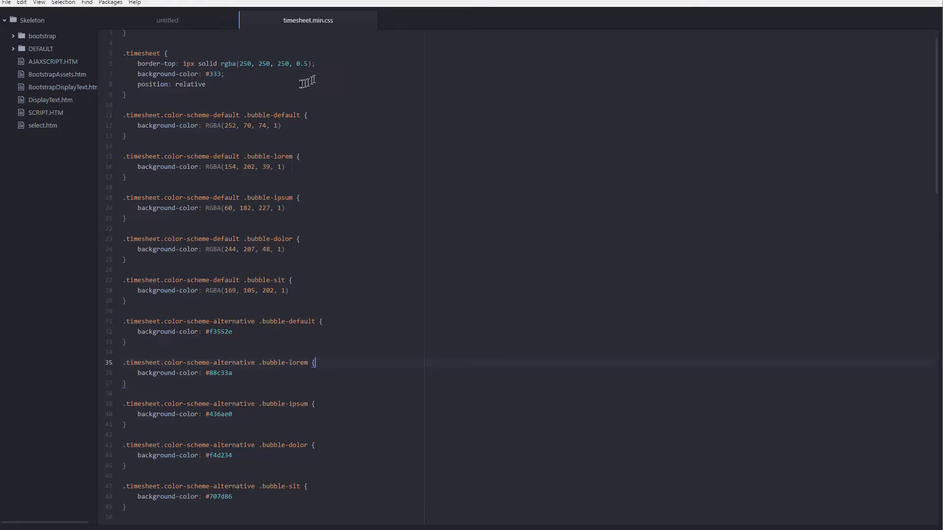
{"action": "left_click", "coordinate": [294, 74]}
{"action": "left_click", "coordinate": [303, 69]}
{"action": "type", "text": "rgb"}
{"action": "type", "text": "a(0,"}
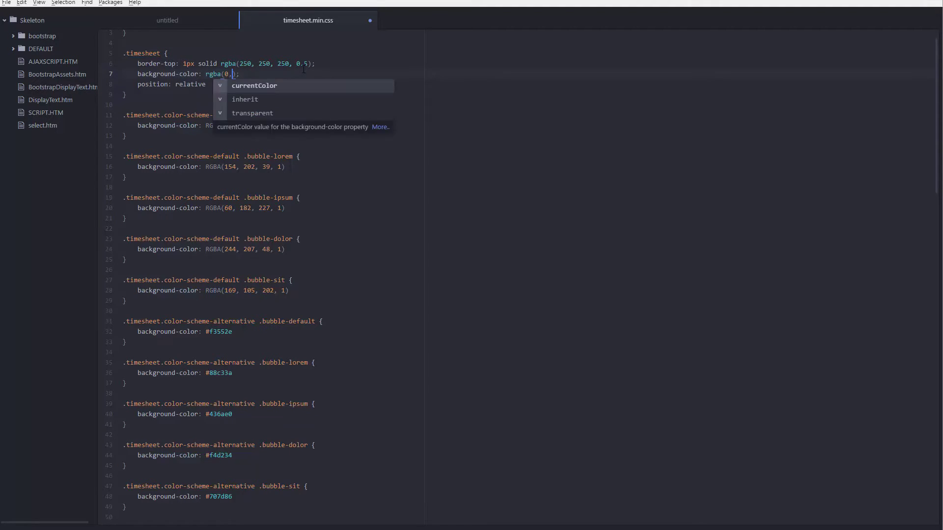
{"action": "type", "text": "0,0,"}
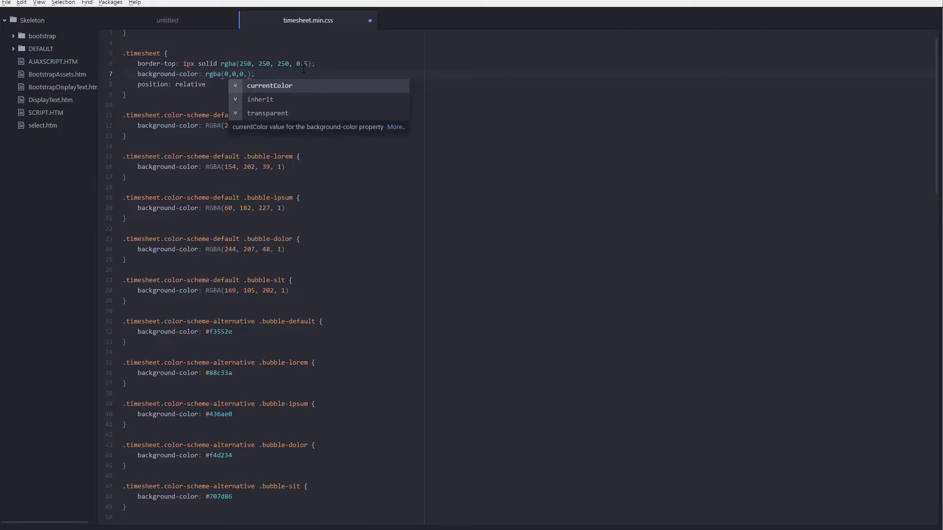
{"action": "type", "text": ".7"}
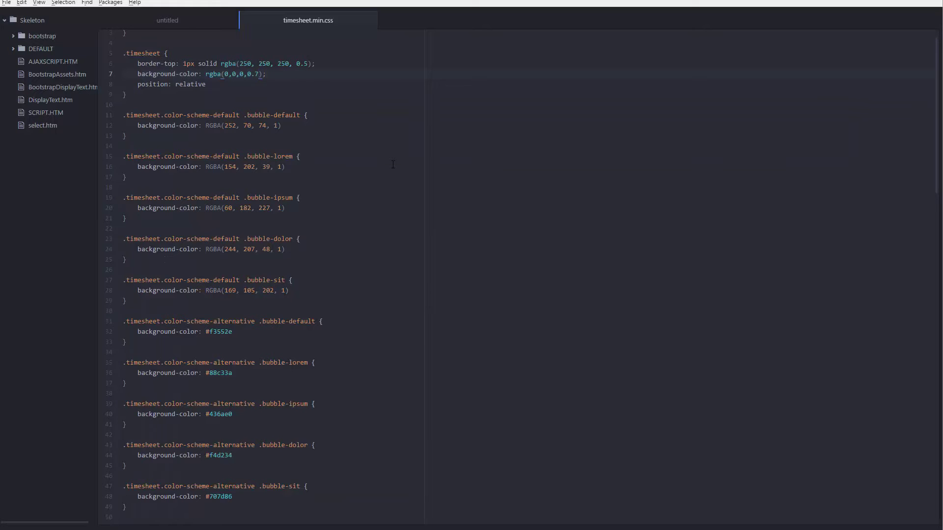
Reload the timesheet to view the translucent panel, then save the .date colour as #fff
{"action": "key", "text": "ctrl+s"}
{"action": "key", "text": "alt+Tab"}
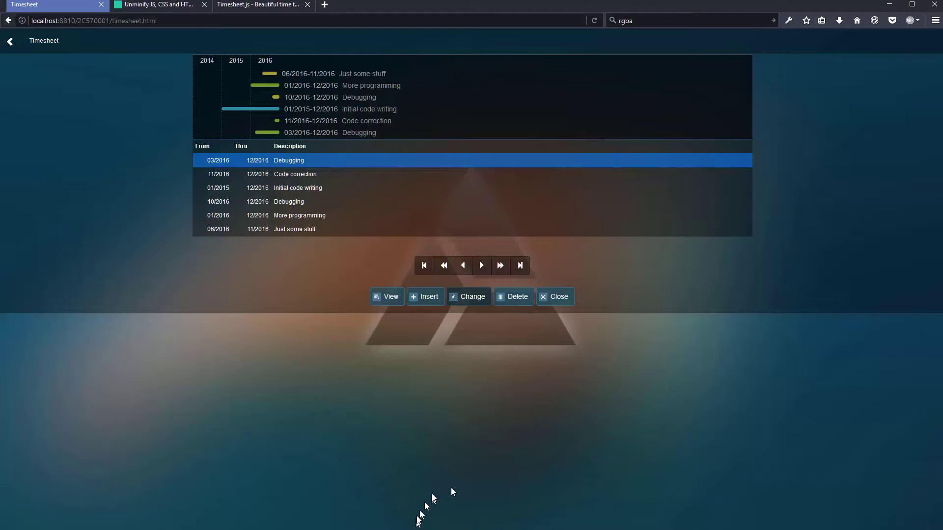
{"action": "key", "text": "F5"}
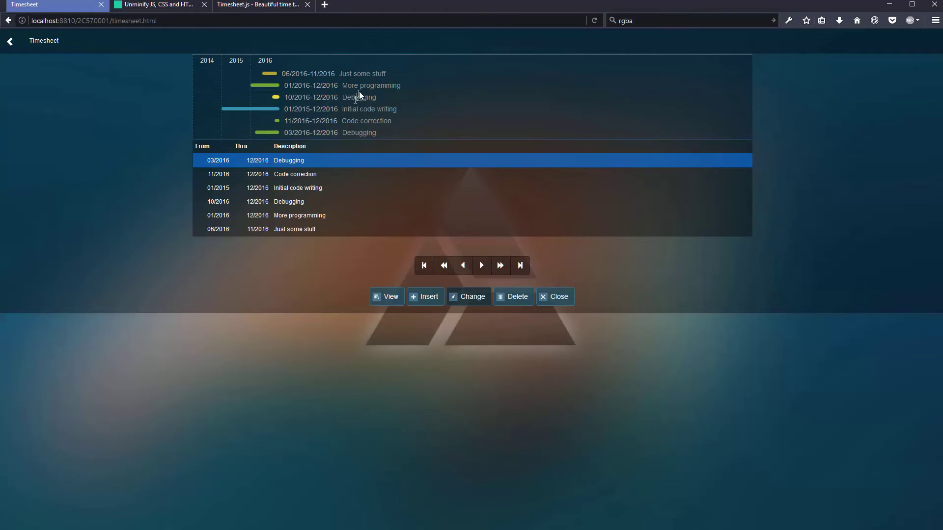
{"action": "left_click", "coordinate": [350, 174]}
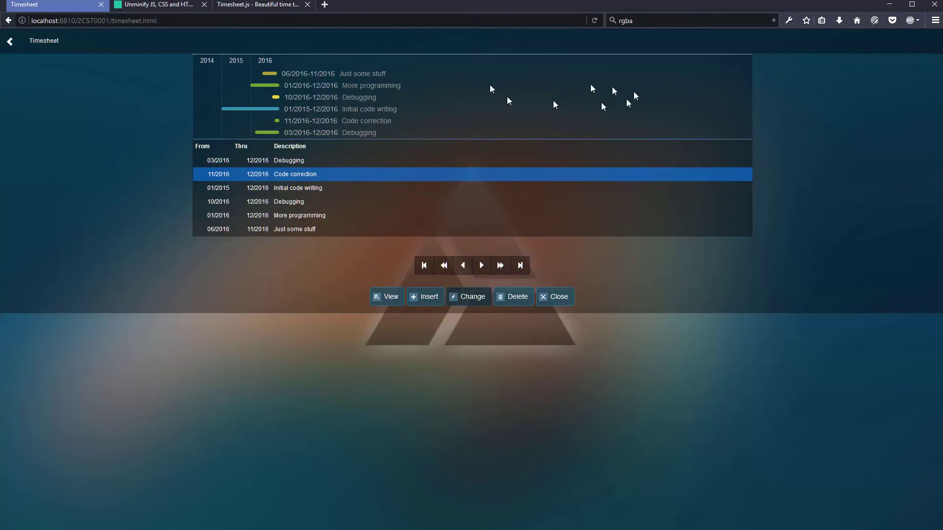
{"action": "left_click", "coordinate": [282, 218]}
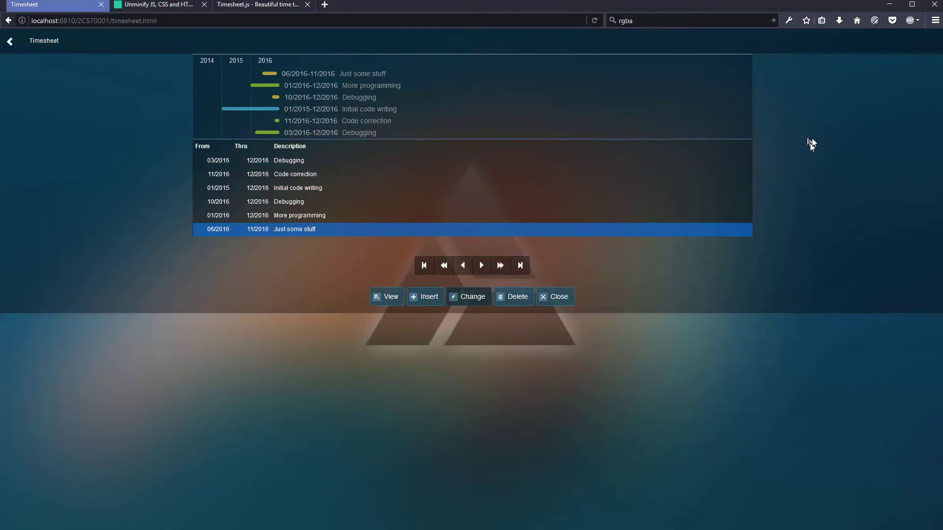
{"action": "left_click", "coordinate": [706, 161]}
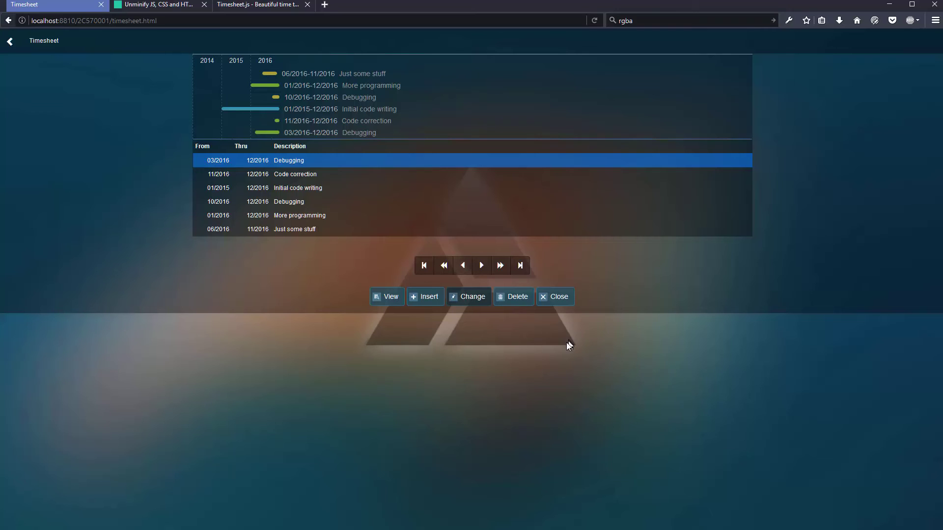
{"action": "key", "text": "alt+Tab"}
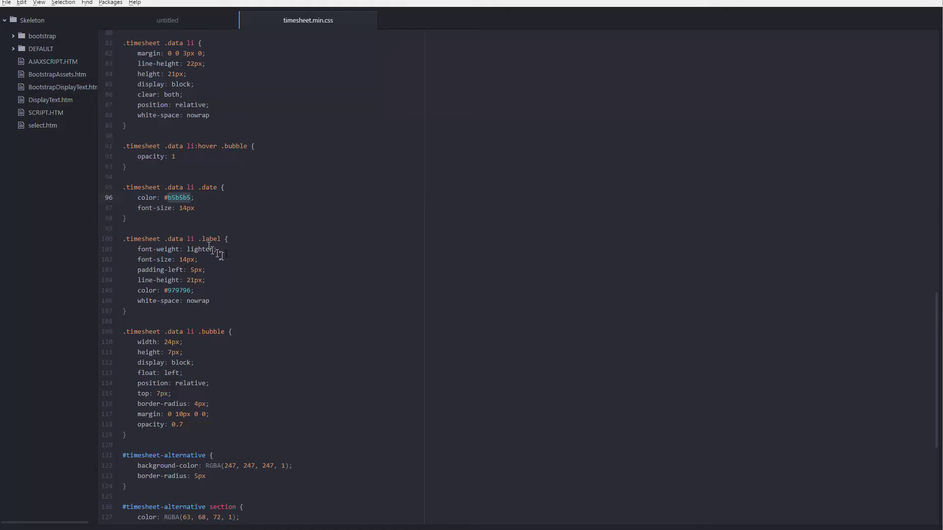
{"action": "type", "text": "f;"}
{"action": "key", "text": "ctrl+s"}
Refresh the Timesheet page to see the white dates, then return to Atom
{"action": "key", "text": "alt+Tab"}
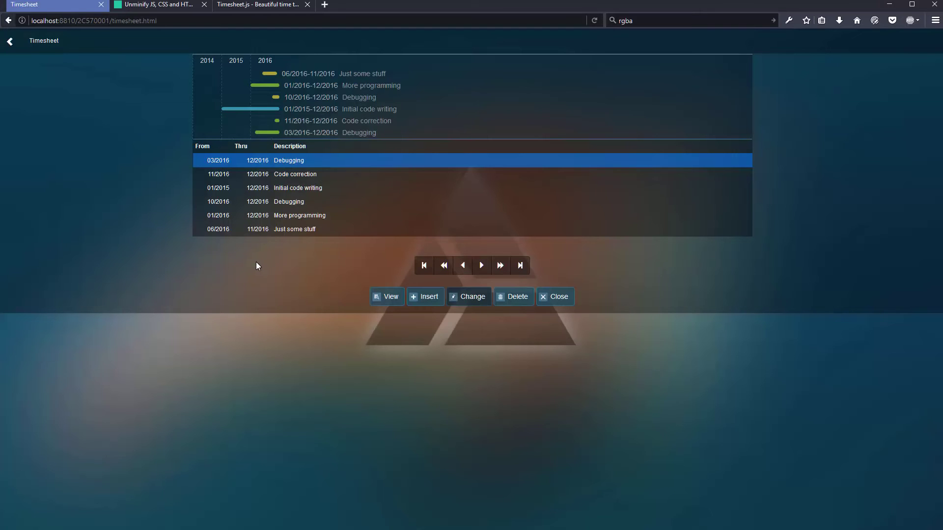
{"action": "key", "text": "F5"}
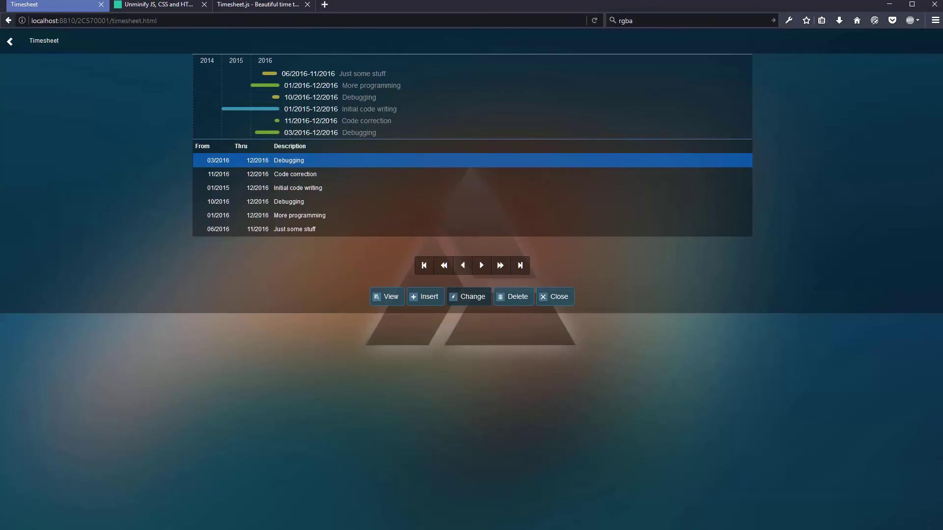
{"action": "key", "text": "alt+Tab"}
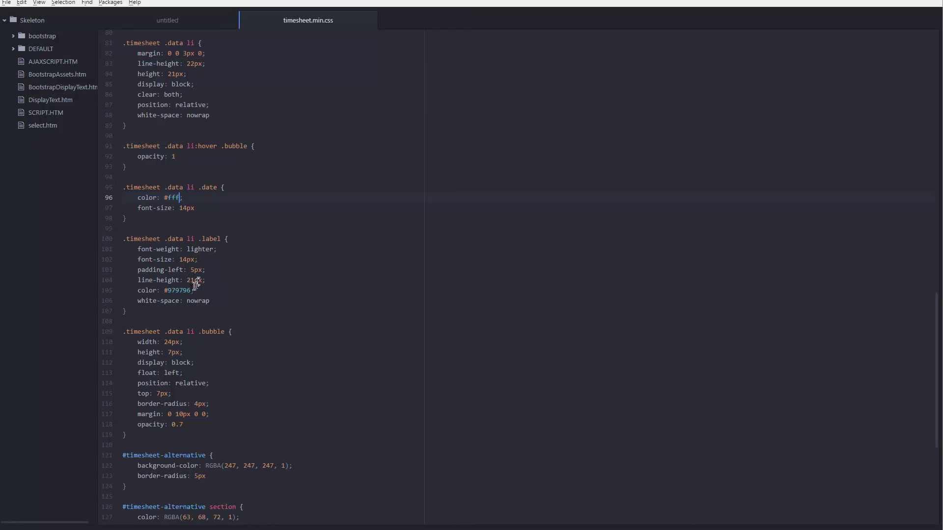
Change the #979796 label colour on line 105 to #fff, save, and reload the page
{"action": "left_click", "coordinate": [180, 291]}
{"action": "double_click", "coordinate": [180, 291]}
{"action": "type", "text": "fff"}
{"action": "key", "text": "ctrl+s"}
{"action": "key", "text": "alt+Tab"}
{"action": "key", "text": "F5"}
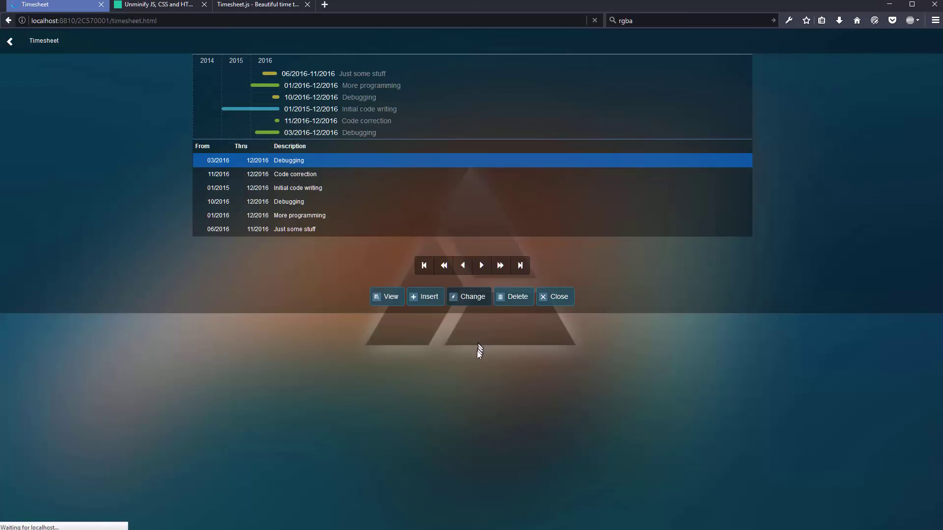